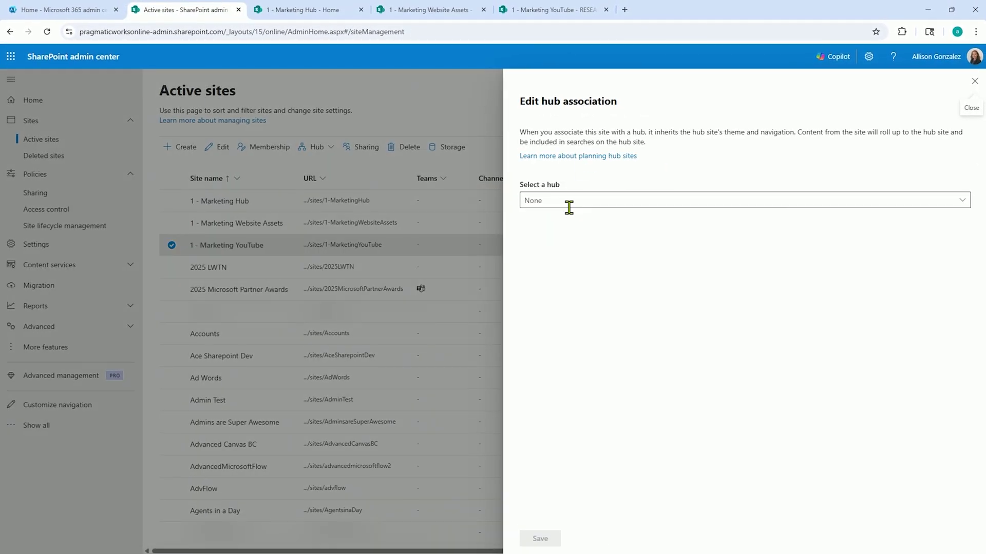
Step: Preview the Select a hub list of hubs a site can join
click(569, 201)
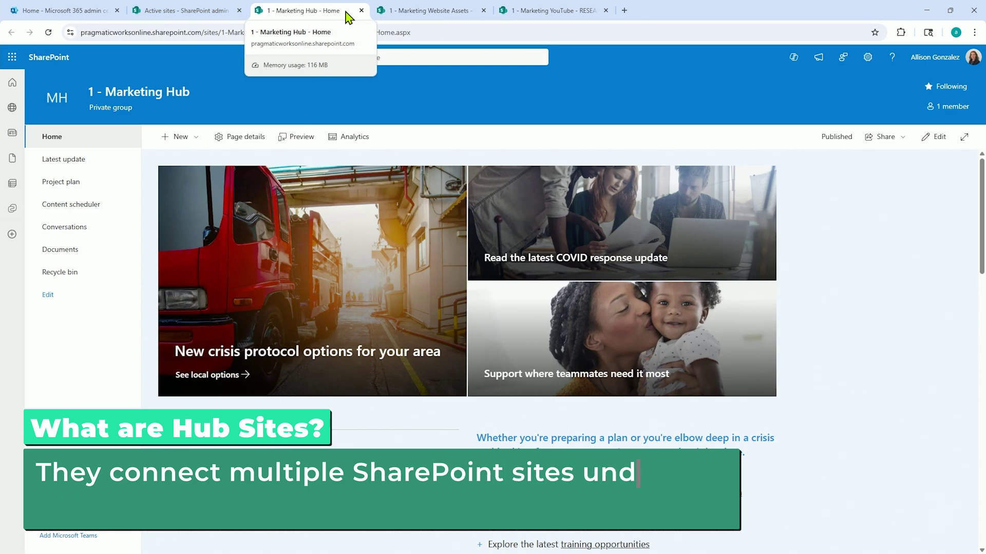
Step: Review the 1 - Marketing Hub, Website Assets and YouTube sites in their browser tabs
click(408, 11)
click(557, 12)
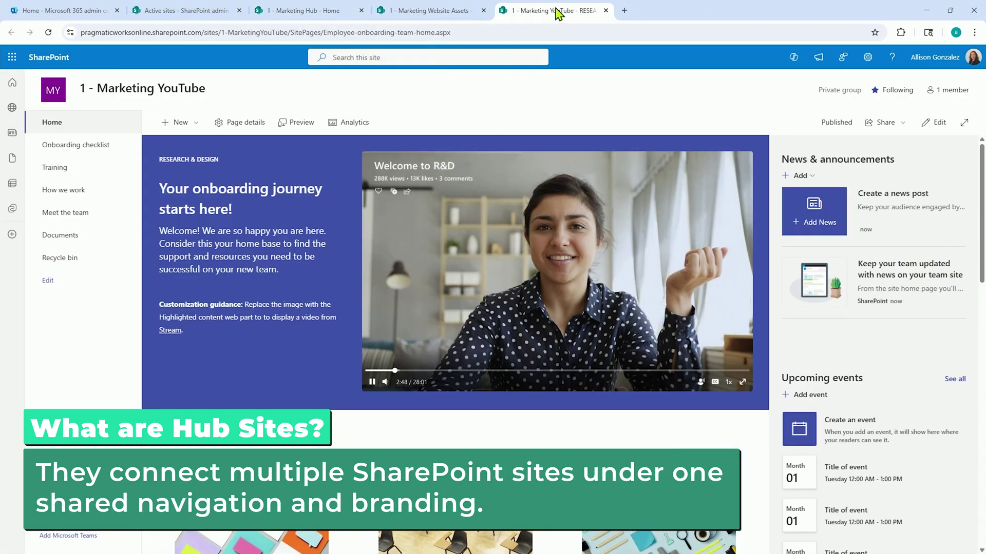
click(441, 11)
click(310, 12)
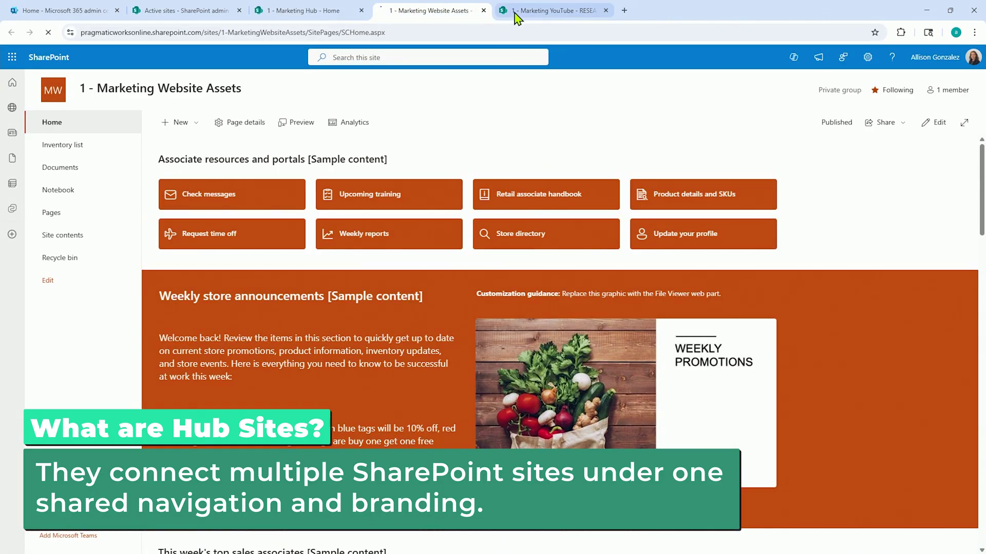
click(316, 11)
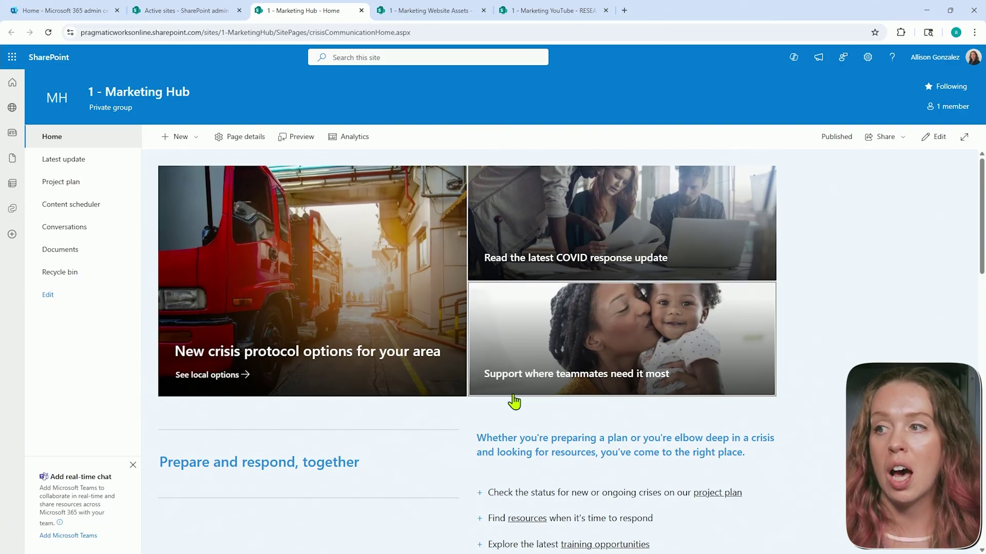
click(450, 15)
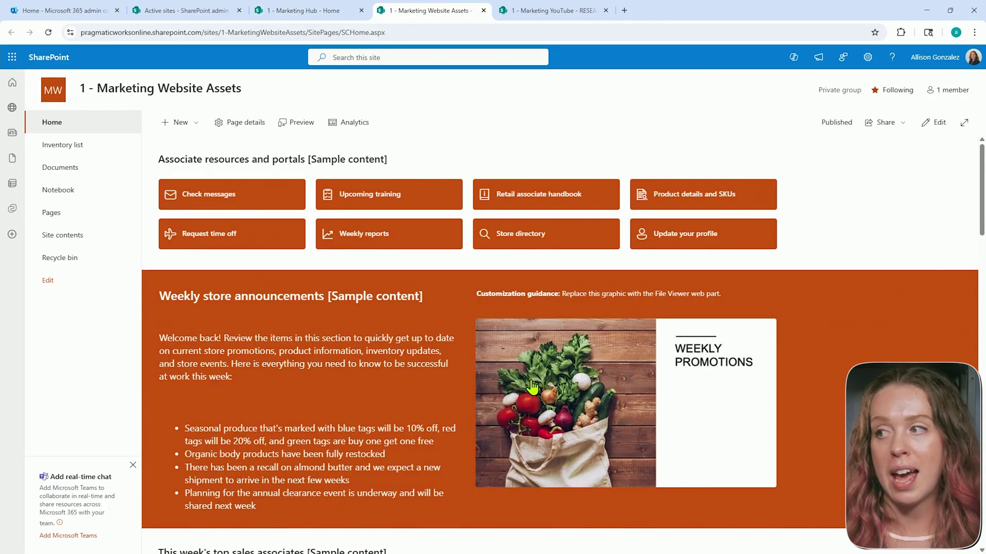
click(568, 19)
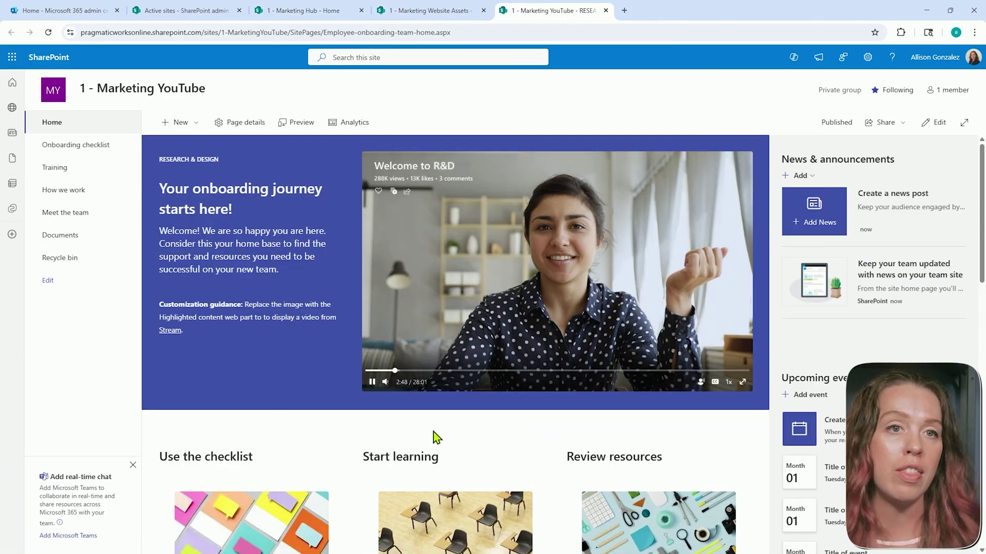
Step: Register 1 - Marketing Hub as a hub site named 'Marketing Hub', dropping the '1 - ' prefix
click(210, 12)
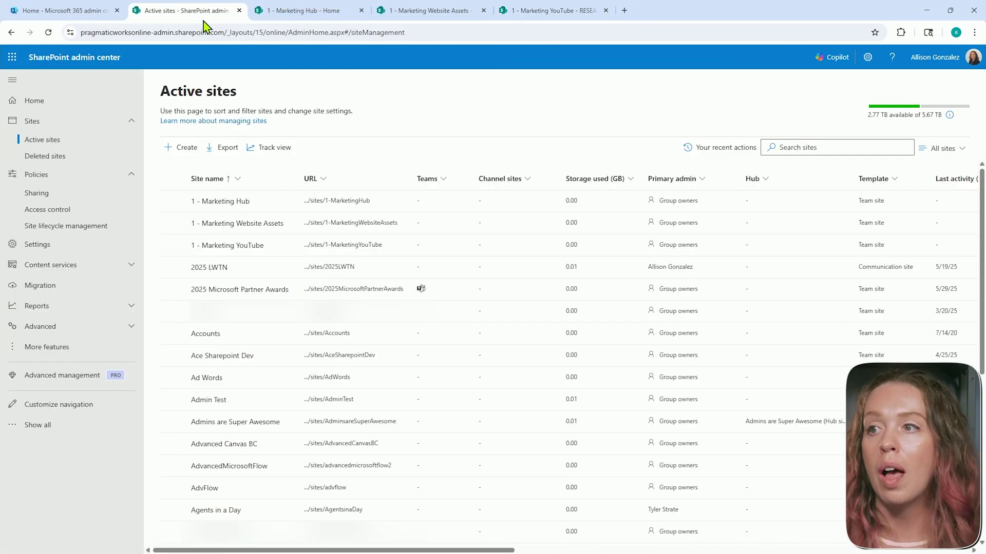
click(173, 201)
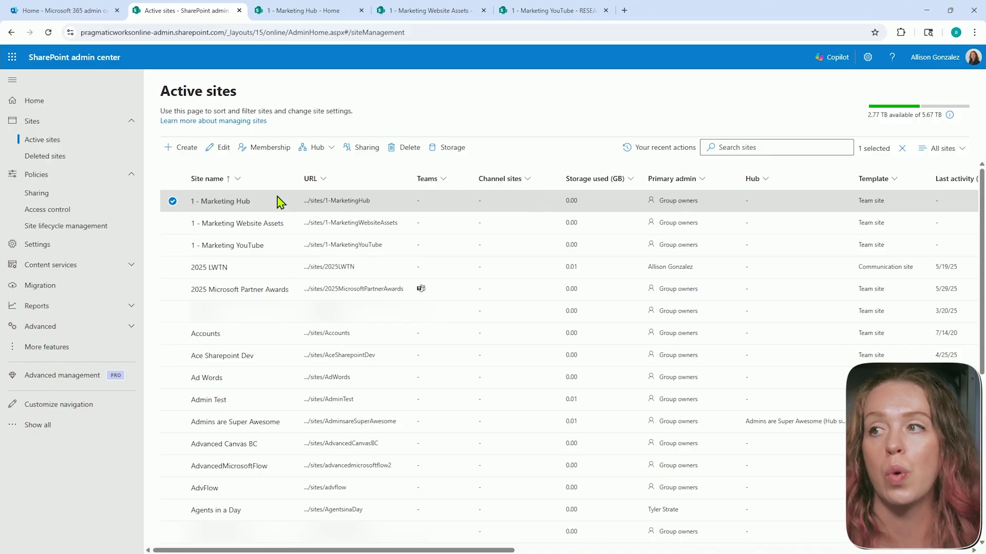
click(325, 154)
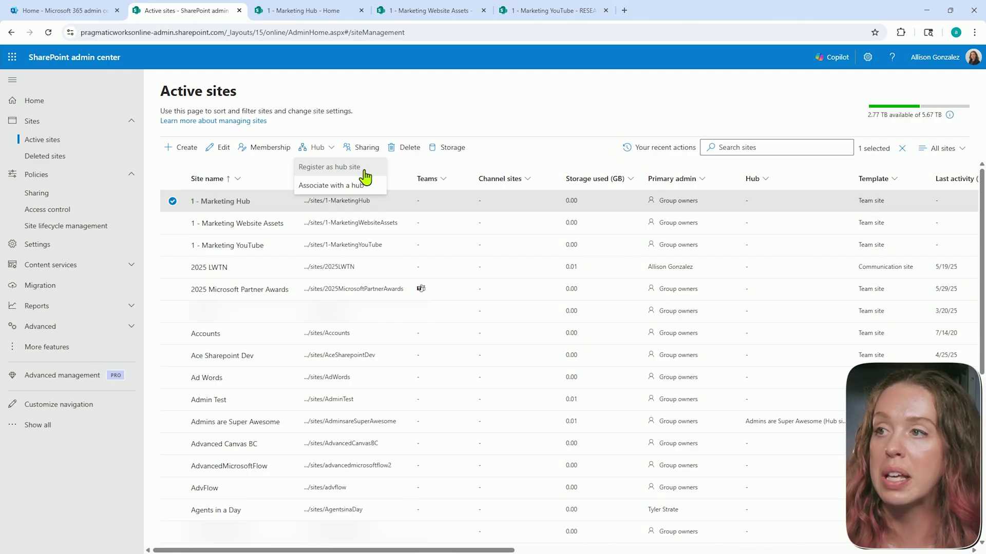
click(329, 167)
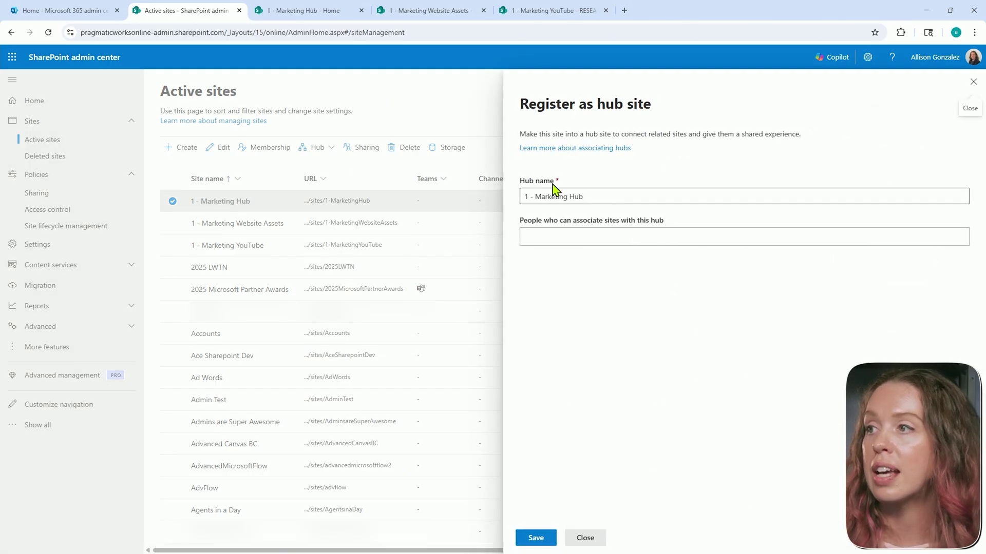
click(534, 196)
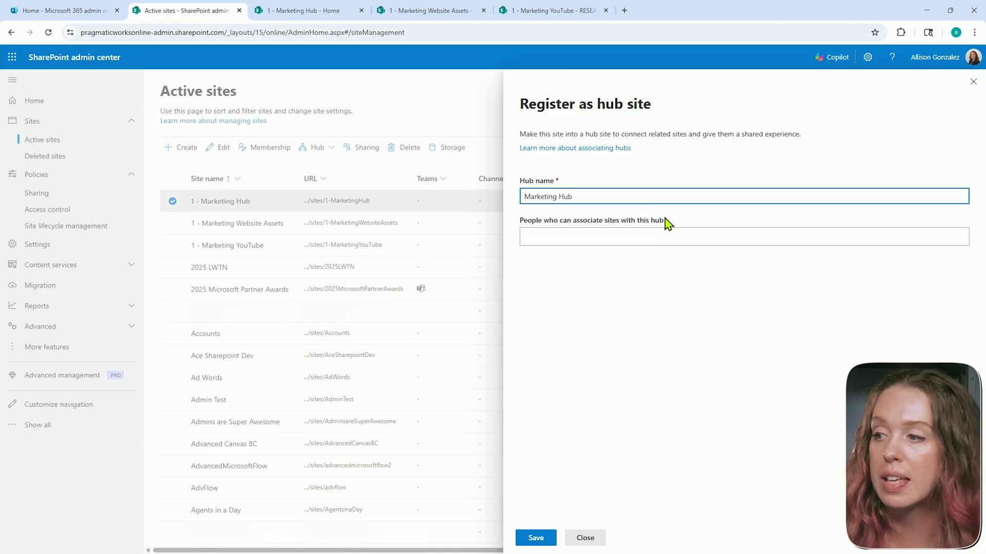
click(548, 538)
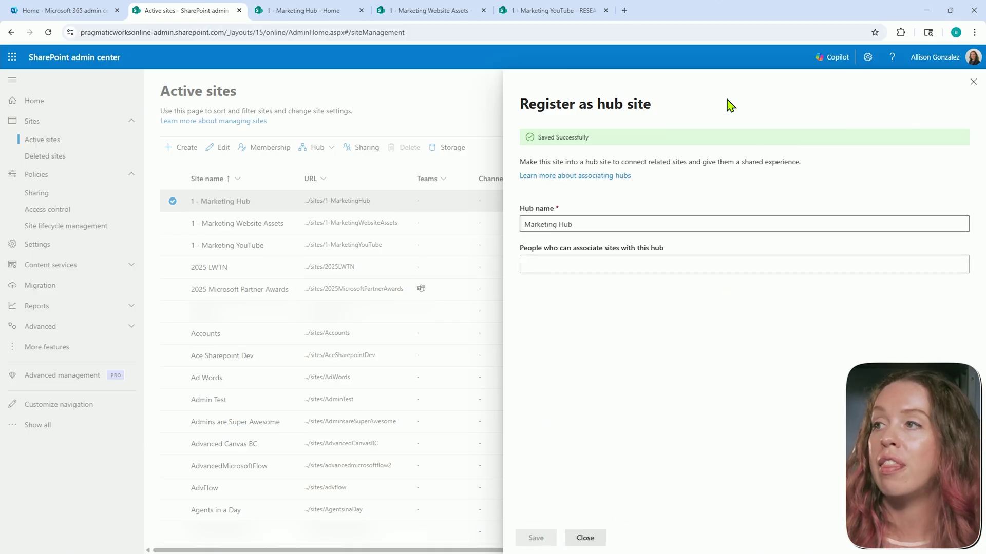
click(970, 84)
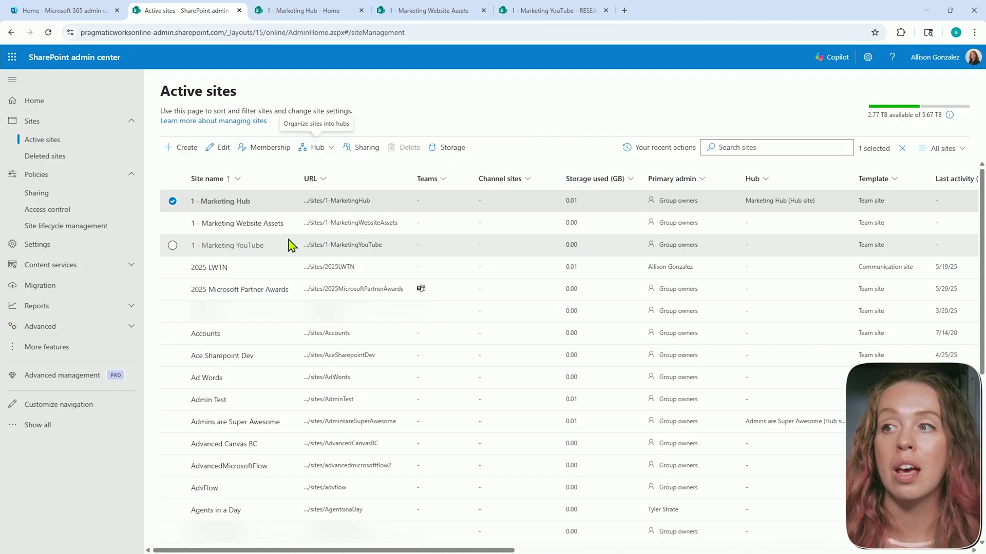
Step: Associate 1 - Marketing Website Assets with Marketing Hub from its site details
click(173, 223)
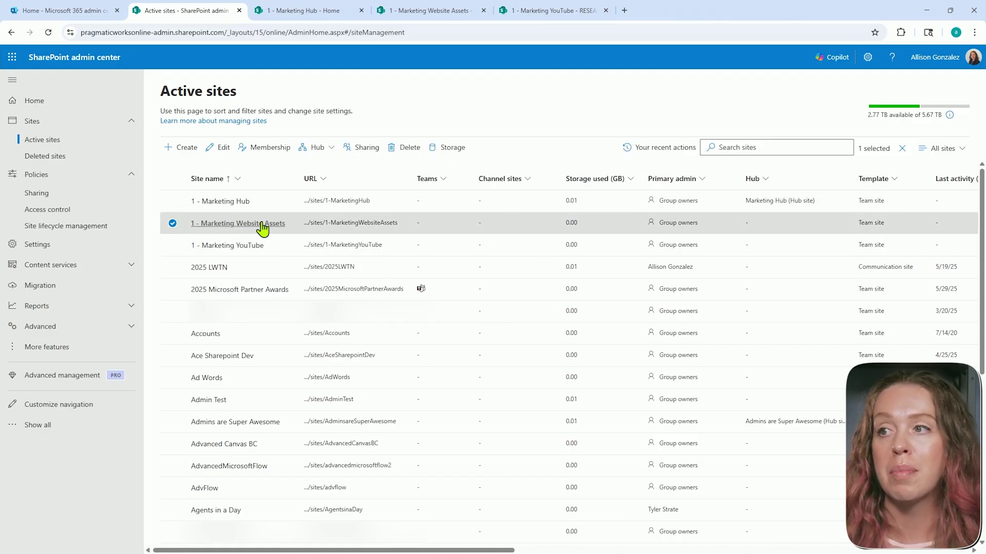
click(331, 154)
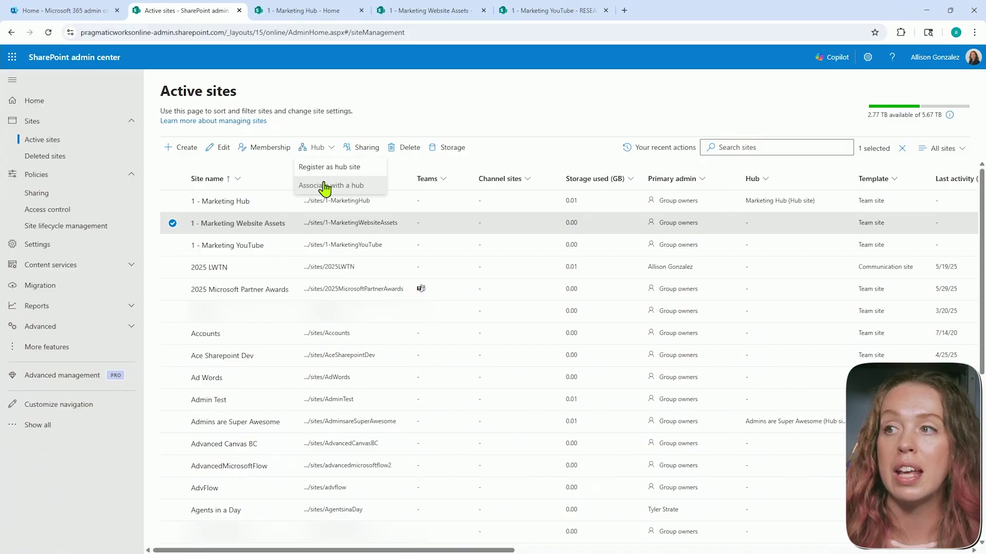
click(251, 226)
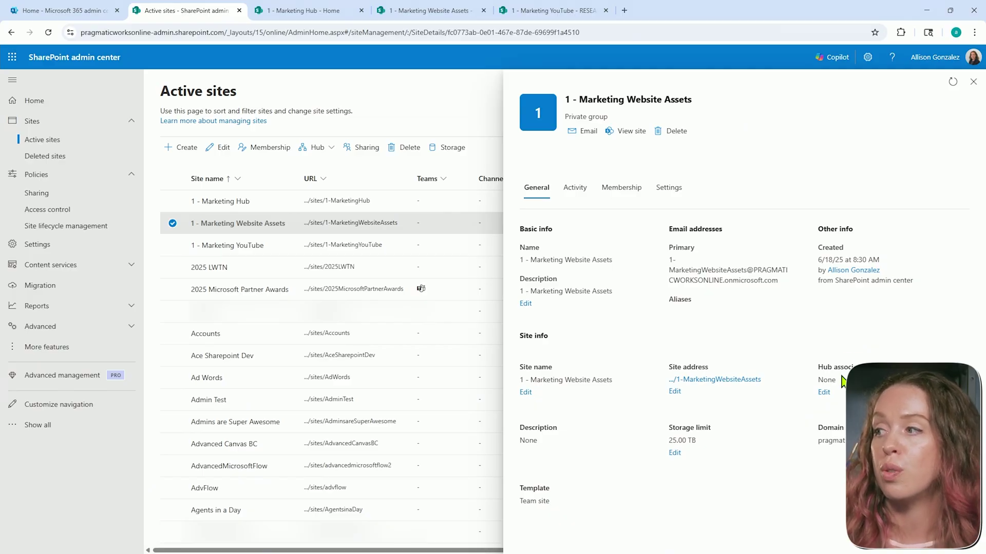
click(824, 393)
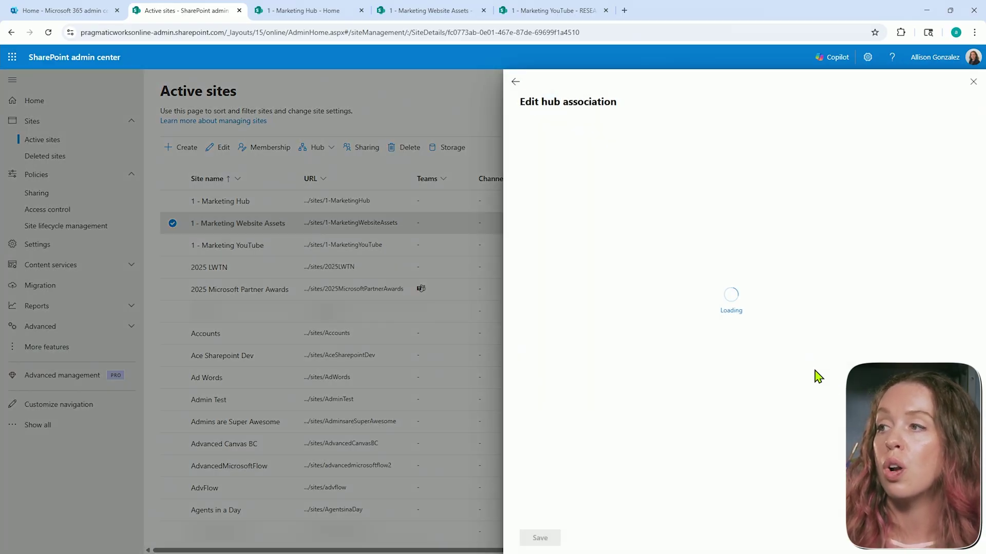
click(750, 200)
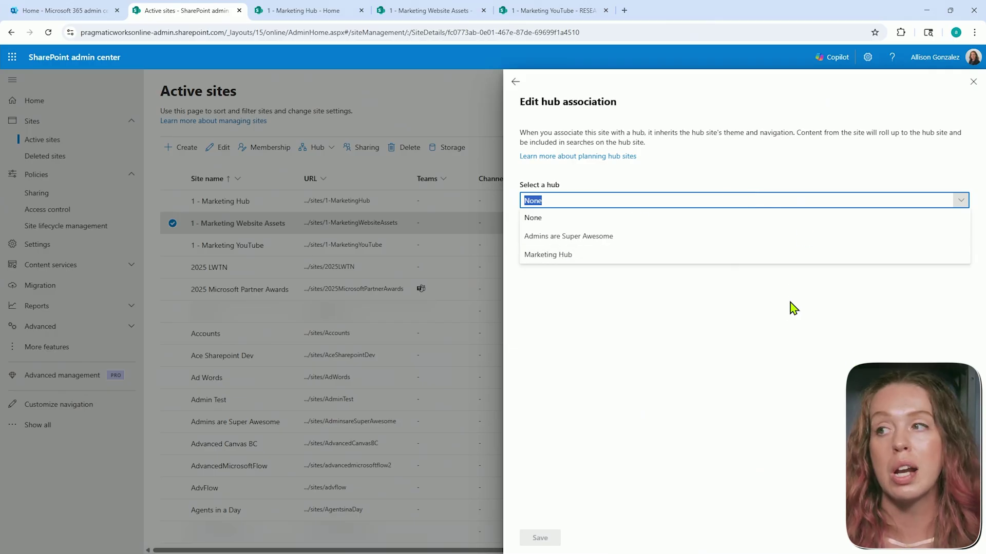
click(573, 259)
click(540, 539)
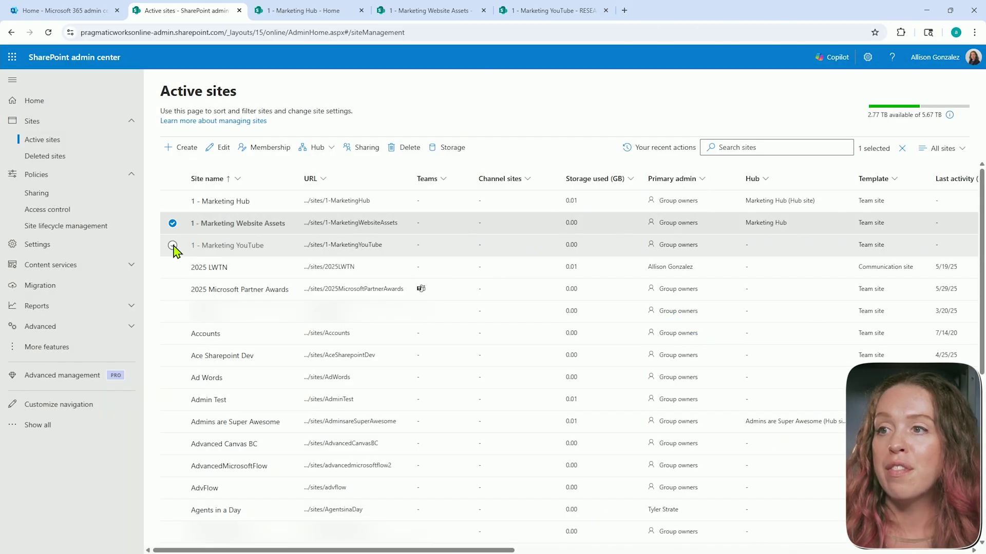
Step: Select only 1 - Marketing YouTube and associate it with Marketing Hub
click(172, 245)
click(172, 226)
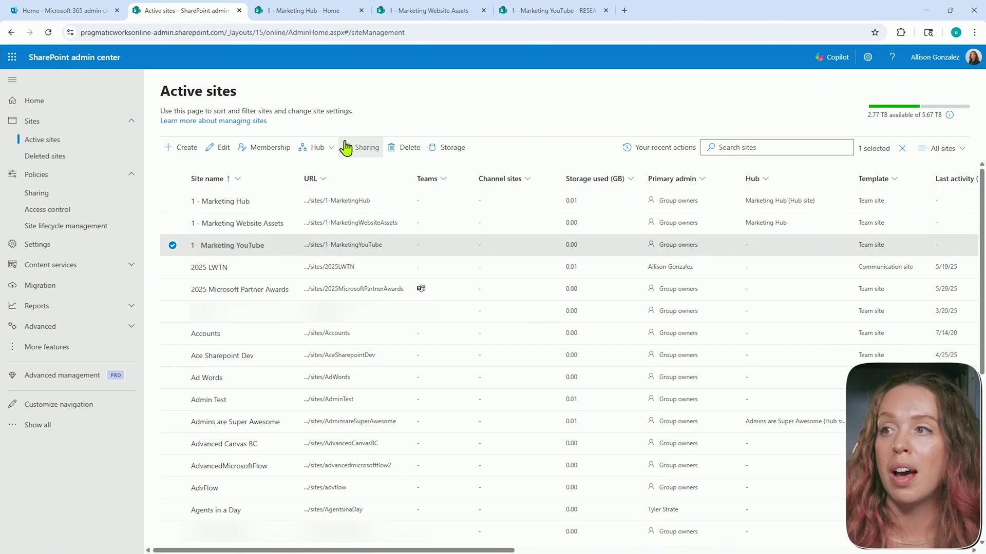
click(328, 147)
click(339, 186)
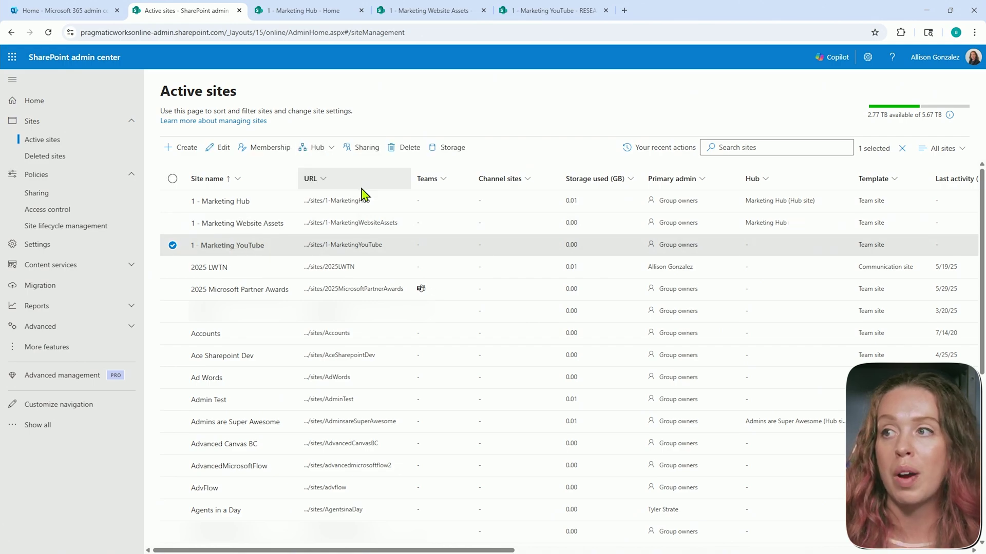
click(559, 201)
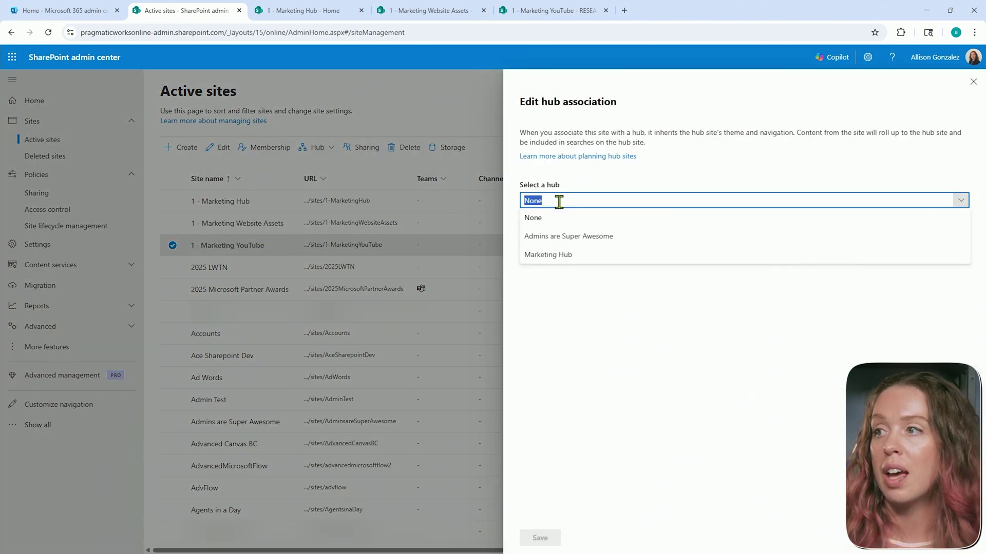
click(558, 255)
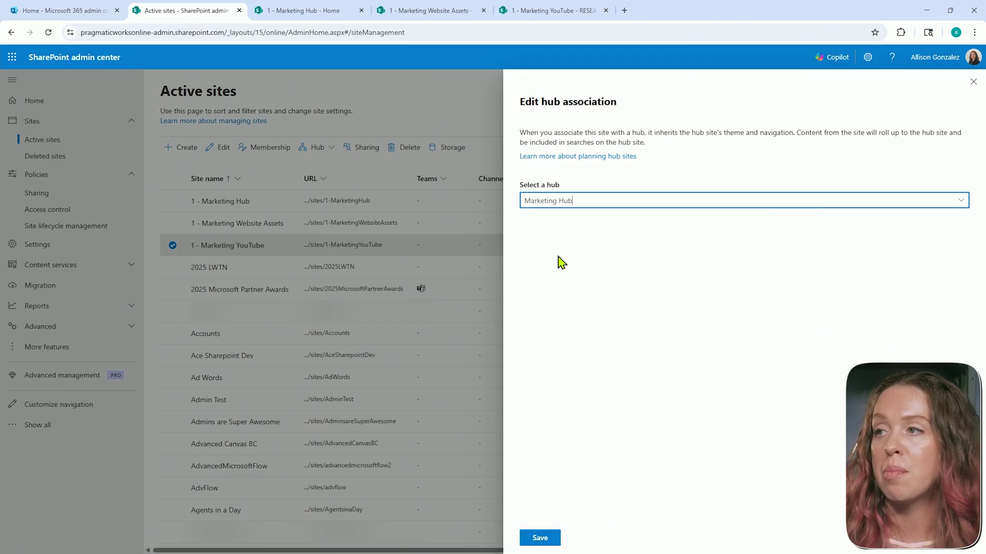
click(543, 538)
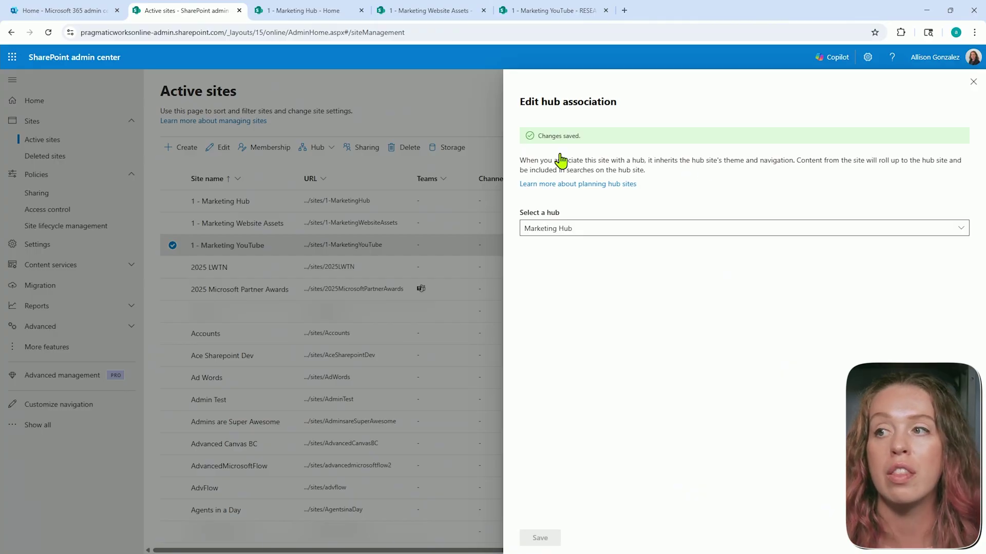
click(970, 84)
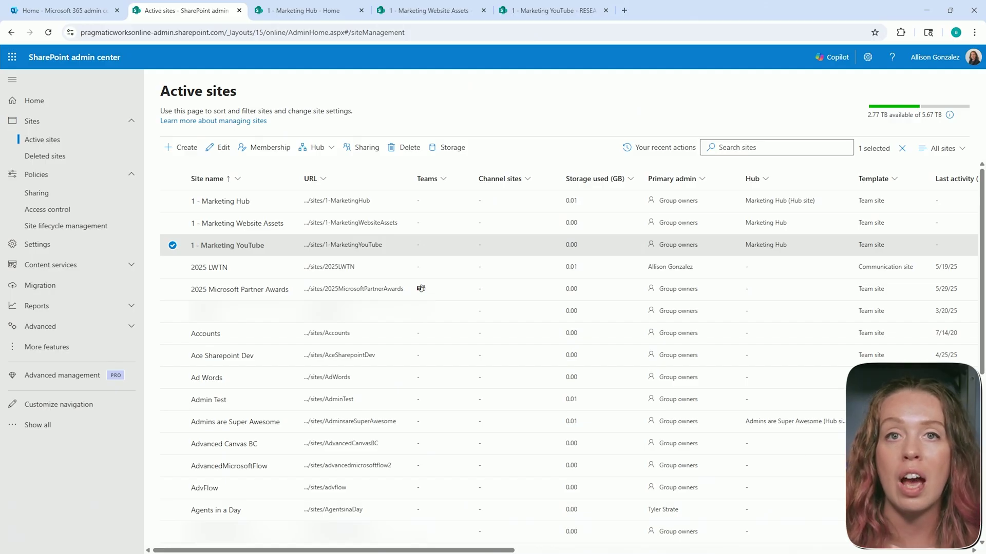
Step: Reload the Marketing Hub and Website Assets pages to pick up the hub changes
click(320, 11)
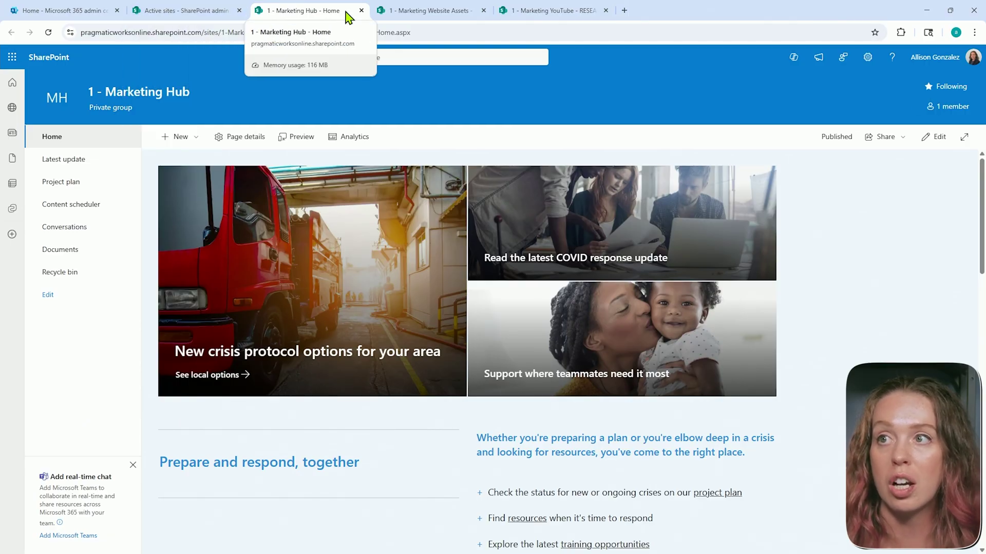
click(411, 13)
click(563, 11)
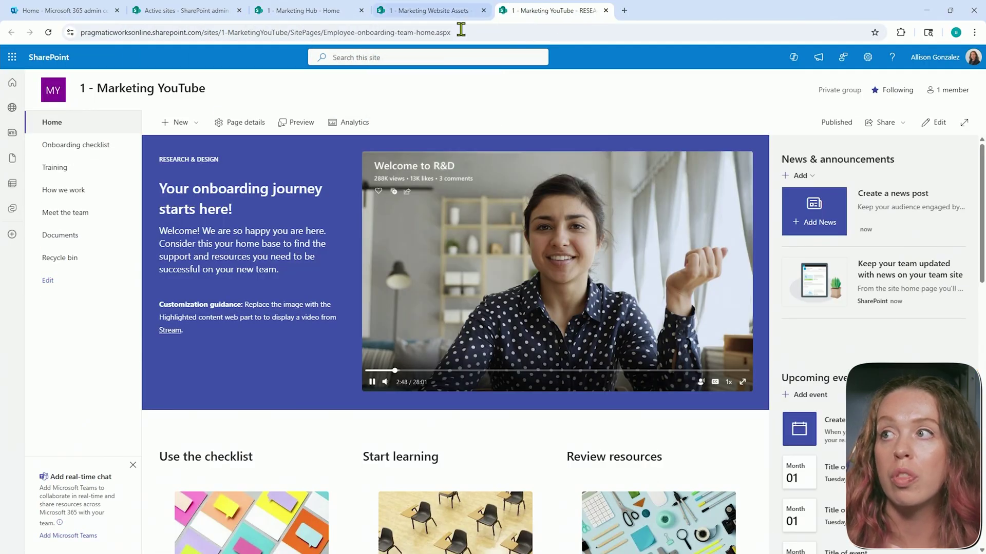
click(431, 13)
click(316, 12)
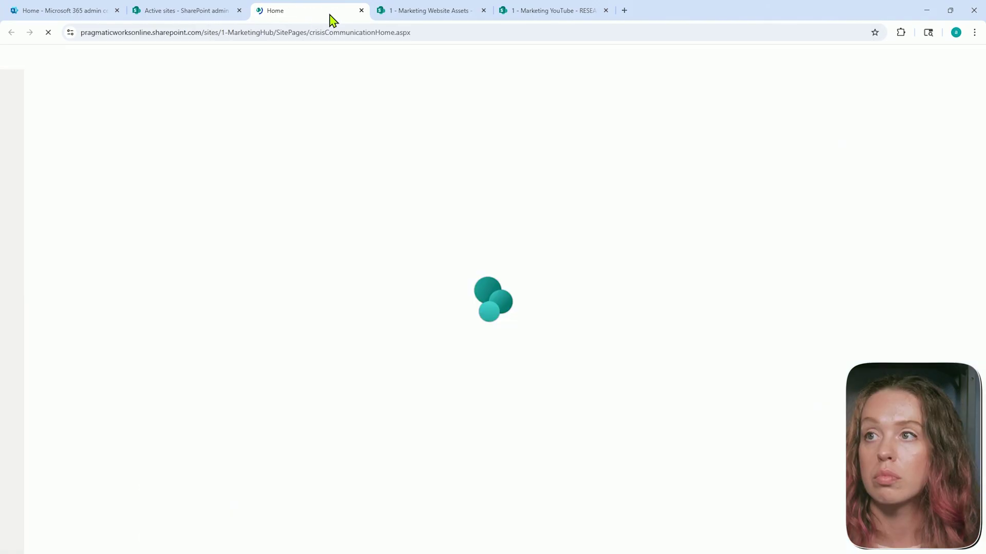
click(431, 11)
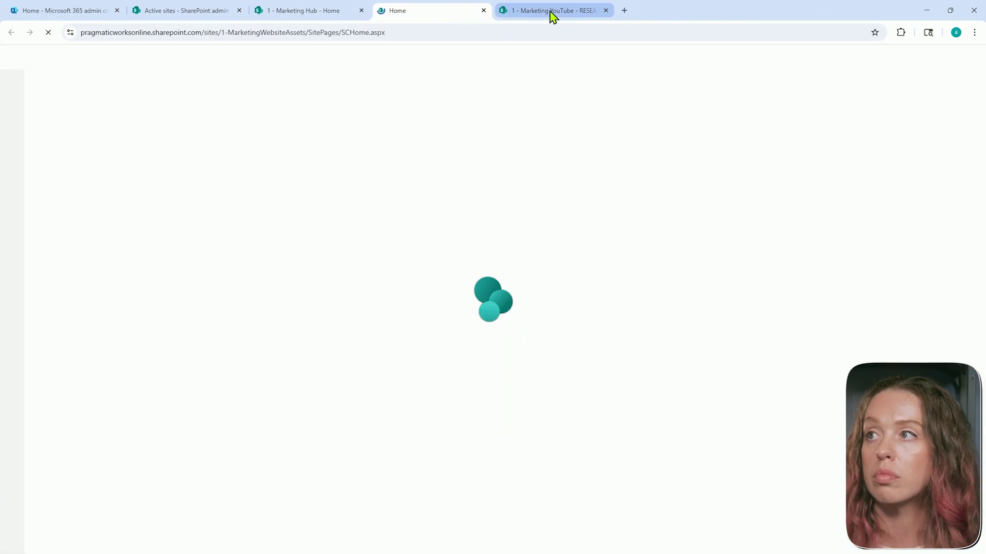
click(316, 13)
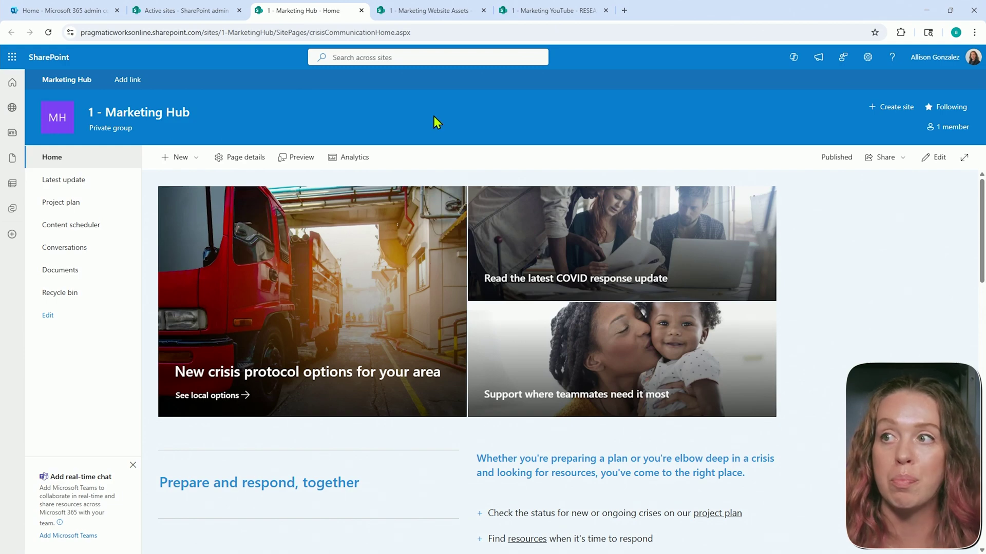
Step: Confirm Website Assets and YouTube now show the Marketing Hub navigation bar
click(435, 11)
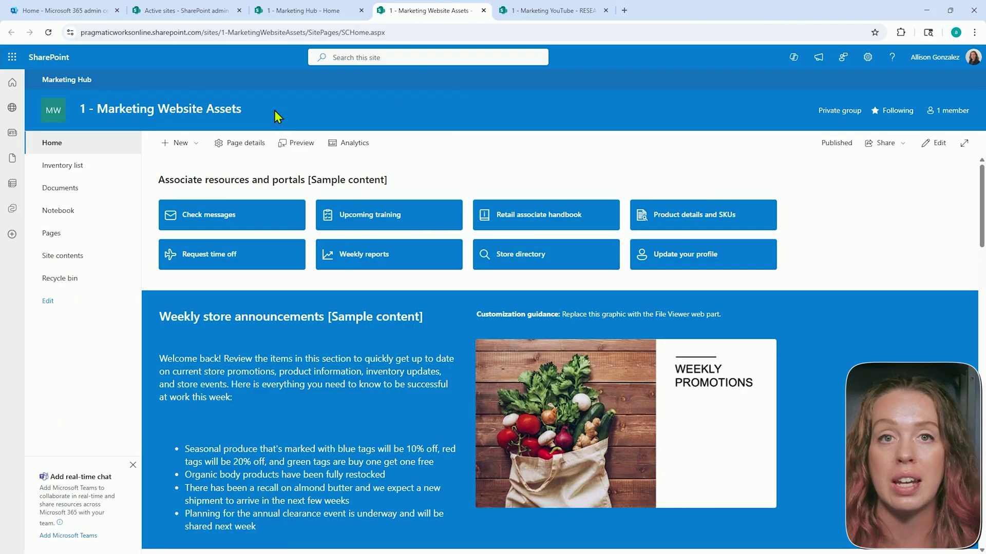
click(583, 12)
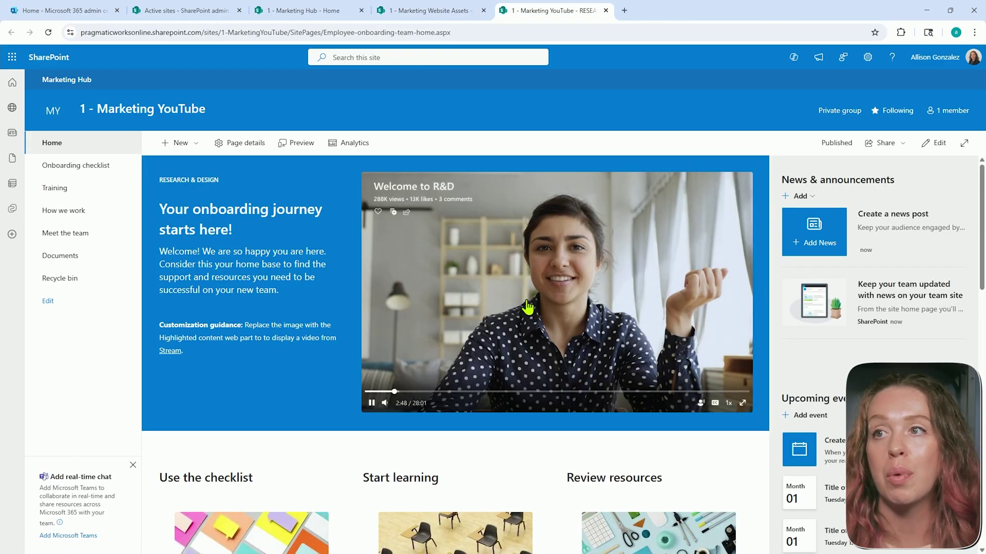
click(298, 10)
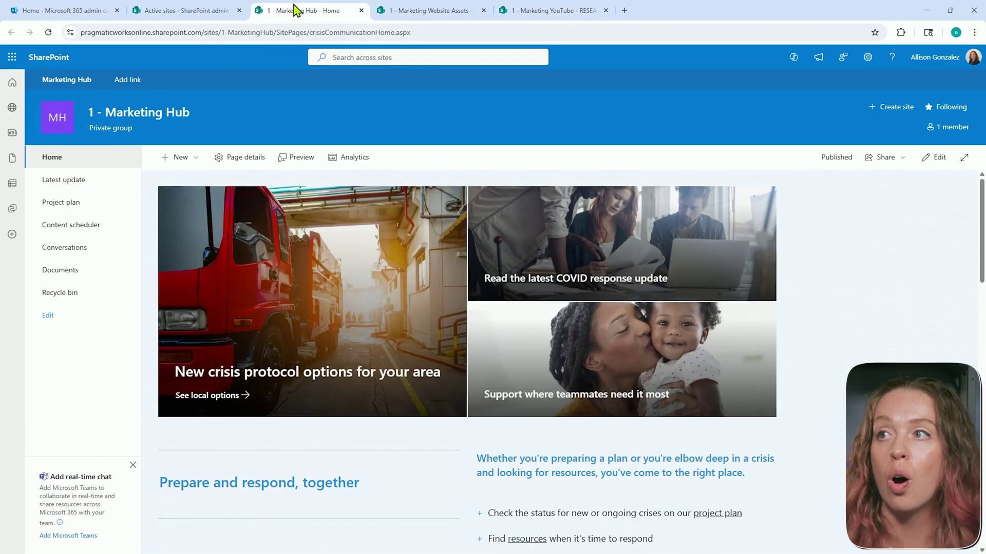
Step: Start adding a hub navigation link, then cancel without adding one
click(135, 81)
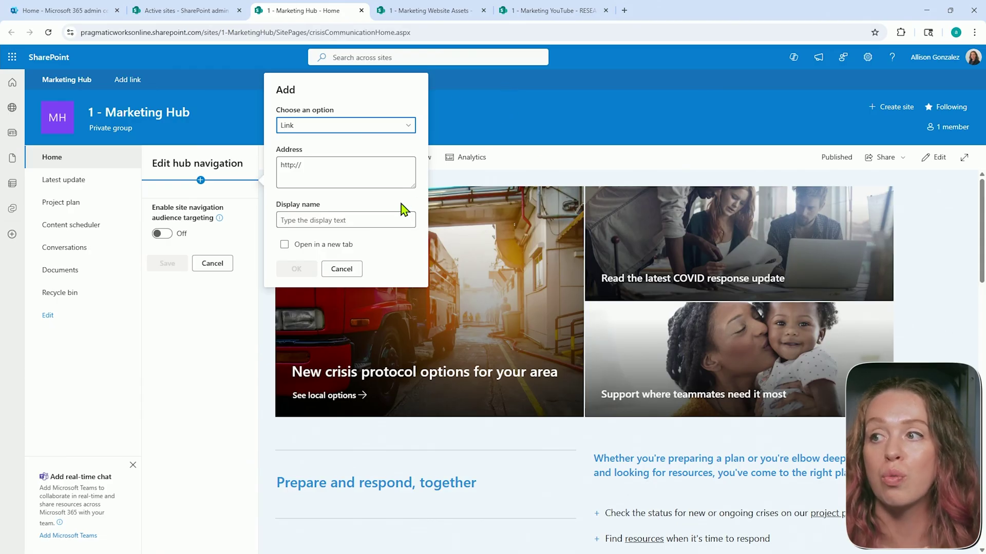
click(349, 271)
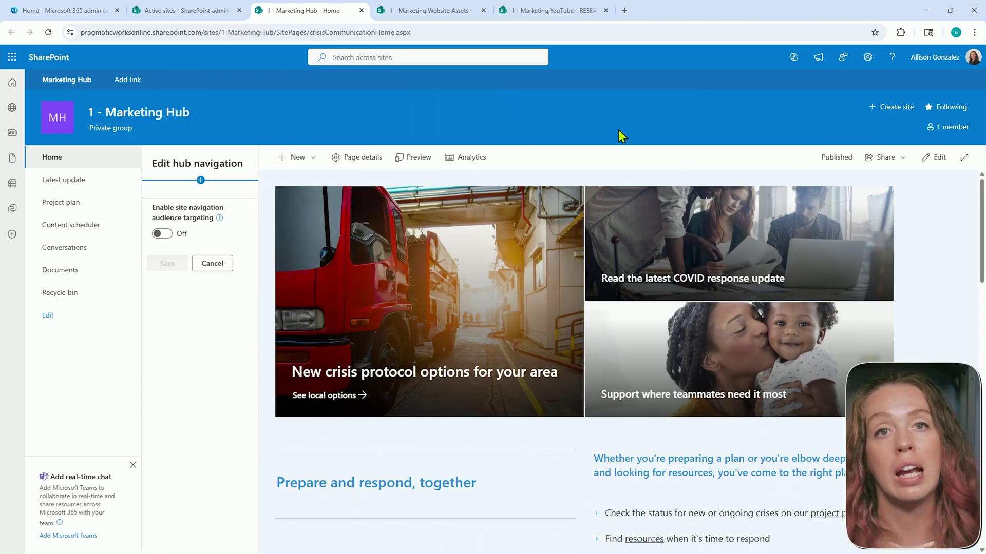